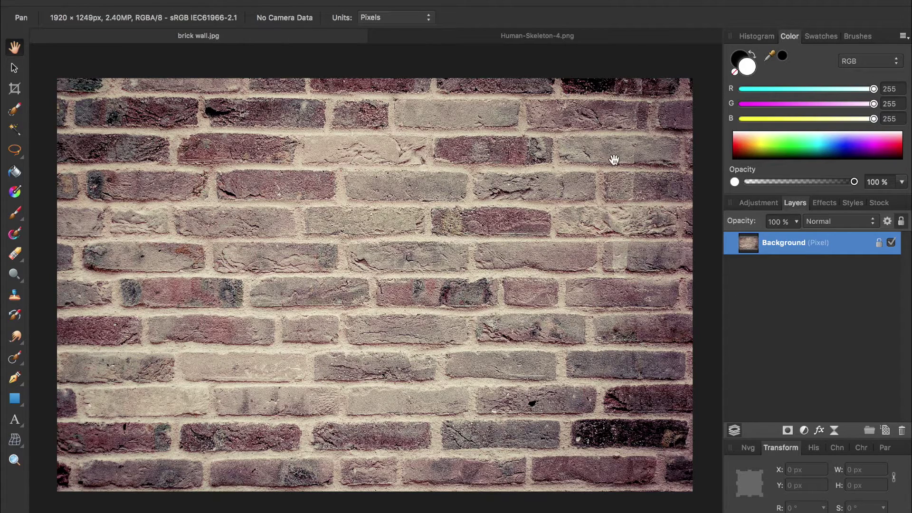
# Copy the skeleton from Human-Skeleton-4.png into brick wall.jpg and move it to about X 495 px, Y 106 px.
pyautogui.click(559, 37)
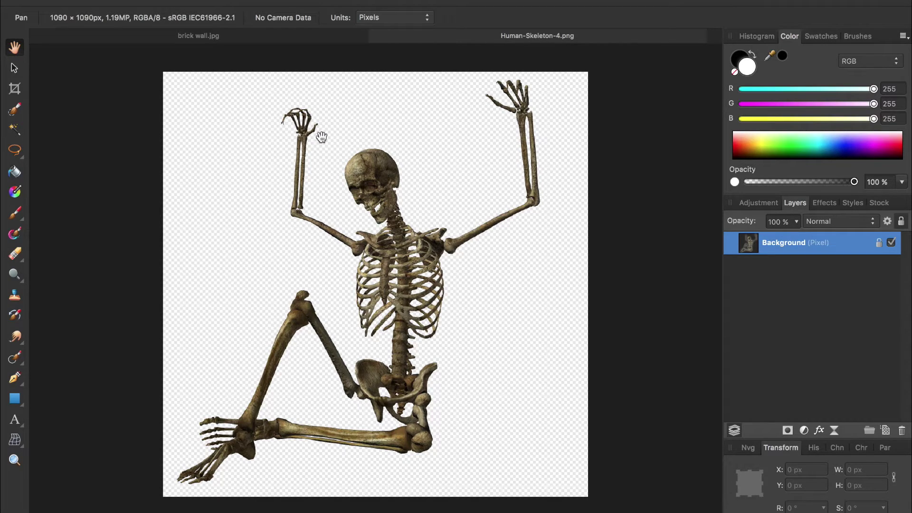
pyautogui.click(240, 34)
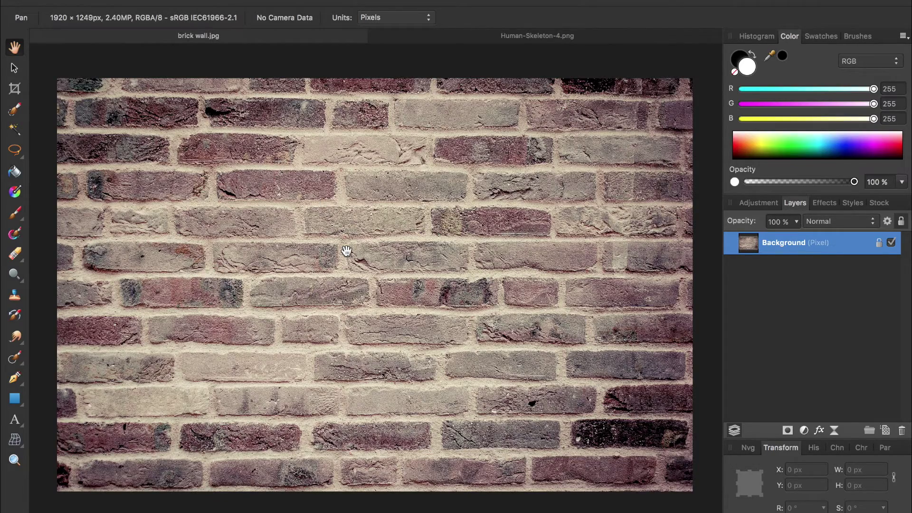
pyautogui.press('super+v')
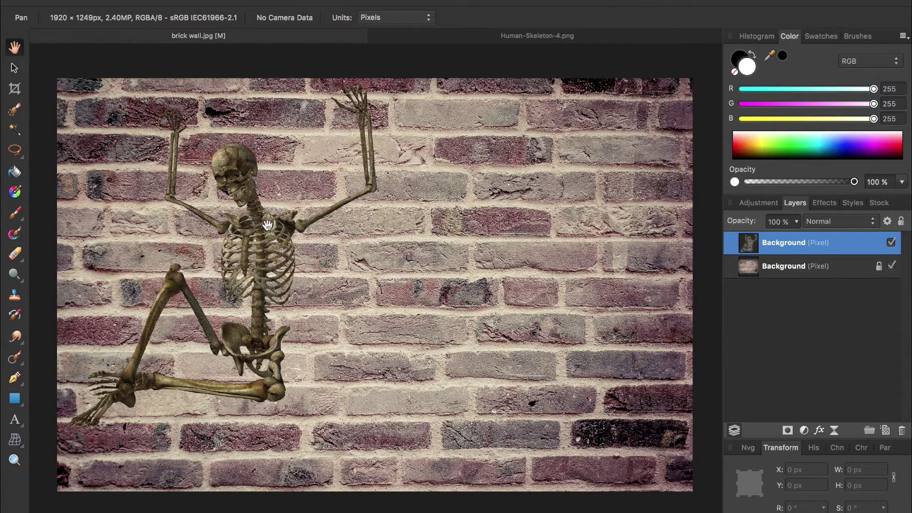
pyautogui.click(15, 69)
pyautogui.moveTo(247, 222); pyautogui.dragTo(404, 251)
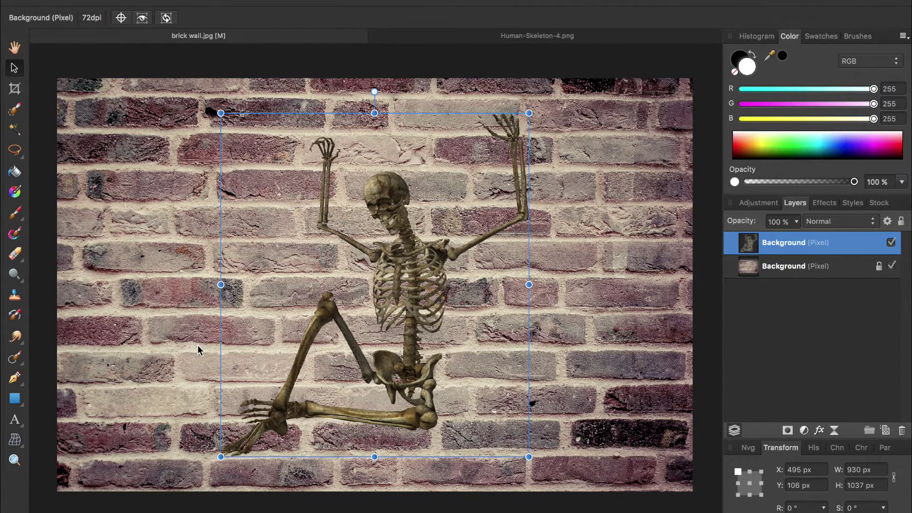
# Draw a rectangle about 1623 by 1249 px covering the skeleton and fill it with purple, RGB 120, 28, 255.
pyautogui.click(15, 401)
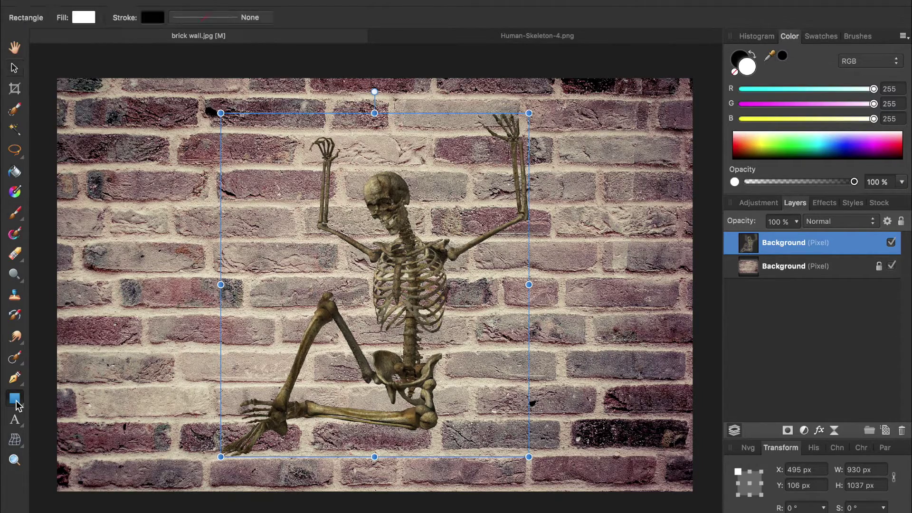
pyautogui.moveTo(118, 81); pyautogui.dragTo(655, 493)
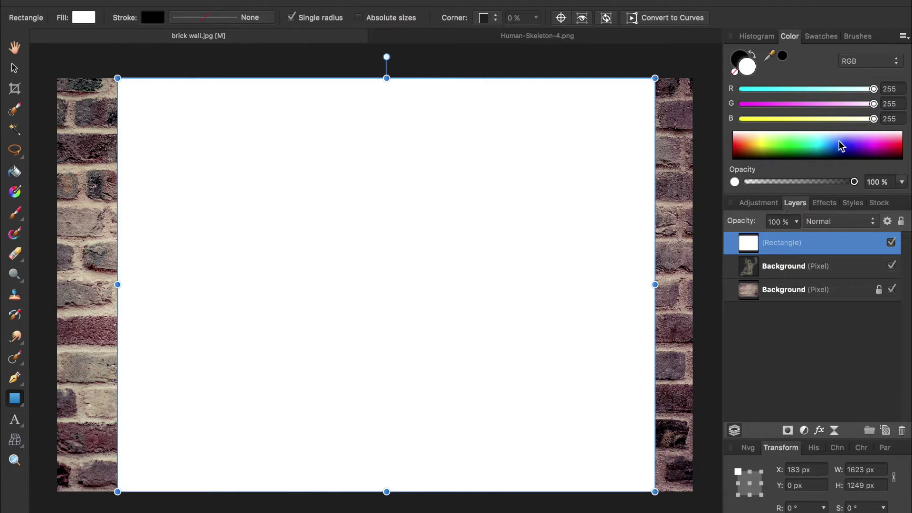
pyautogui.click(860, 148)
pyautogui.click(859, 146)
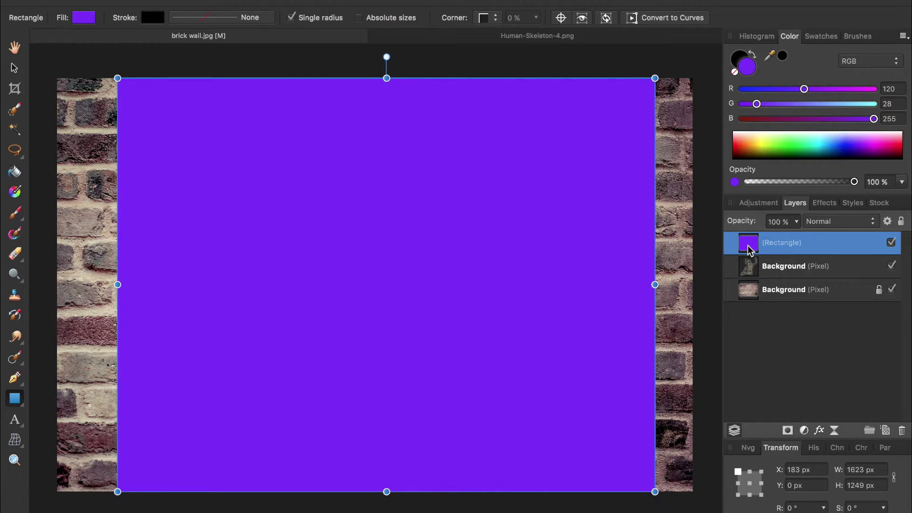
# Clip the purple rectangle inside the skeleton layer and set the skeleton layer's opacity to 81%.
pyautogui.moveTo(748, 245); pyautogui.dragTo(770, 279)
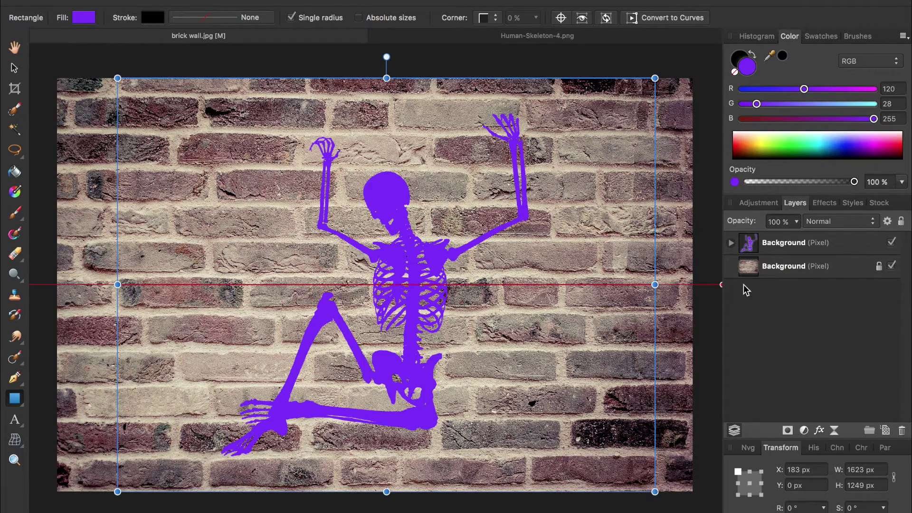
pyautogui.click(786, 250)
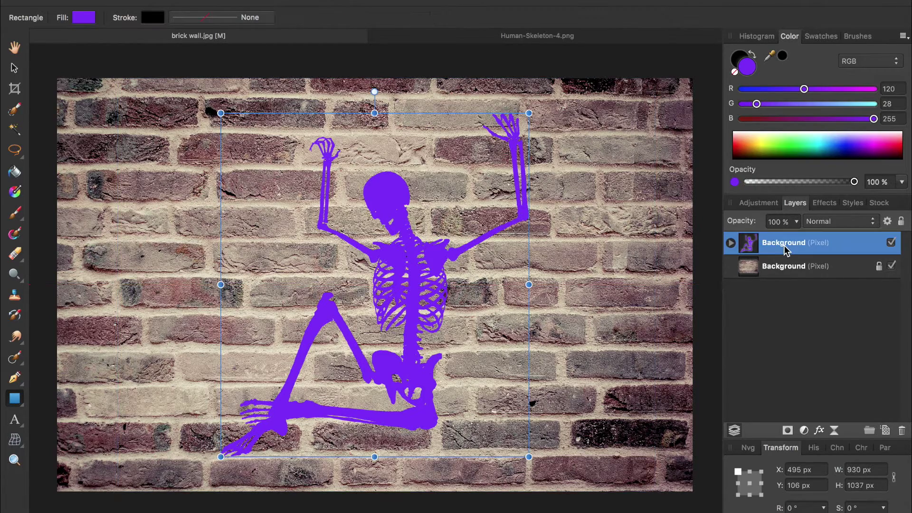
pyautogui.click(798, 222)
pyautogui.moveTo(797, 242); pyautogui.dragTo(778, 238)
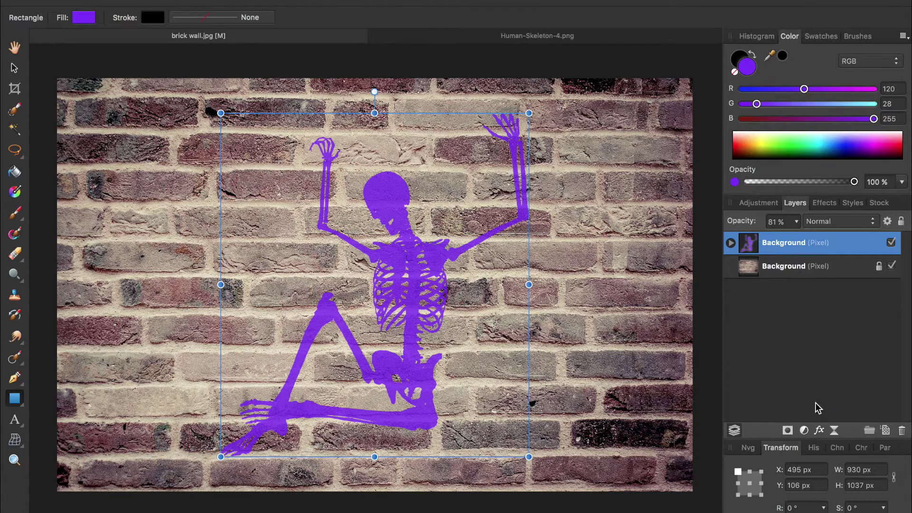
# Apply a Gaussian Blur layer effect with a radius of about 2.4 px to the skeleton layer.
pyautogui.click(819, 431)
pyautogui.moveTo(506, 73); pyautogui.dragTo(817, 89)
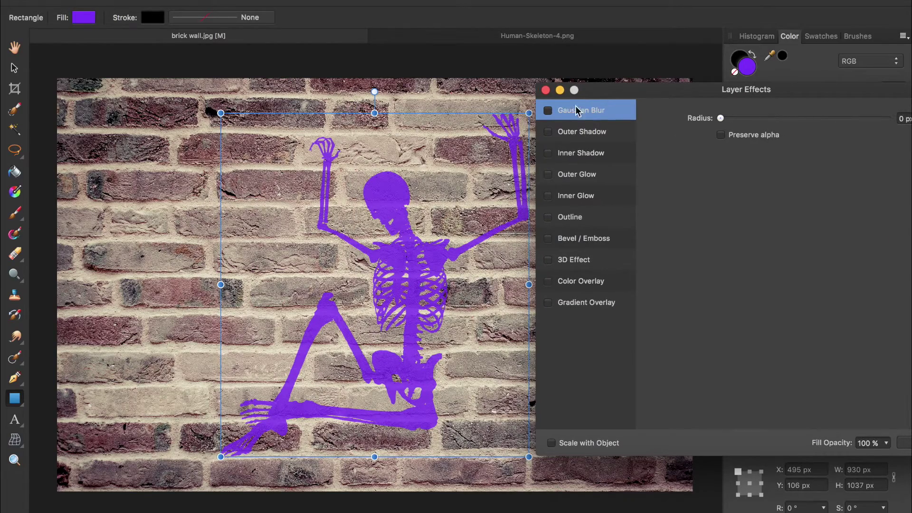
pyautogui.click(549, 111)
pyautogui.moveTo(720, 118); pyautogui.dragTo(765, 124)
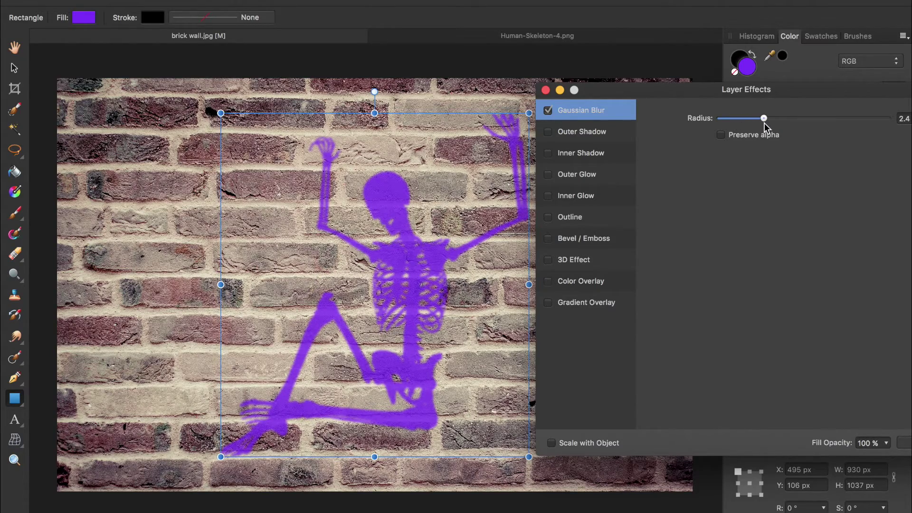
pyautogui.click(546, 91)
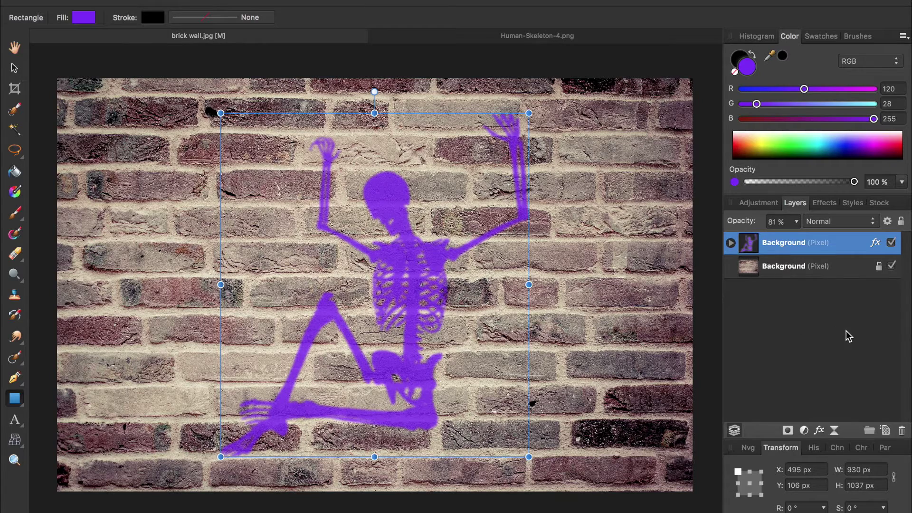
# Add a new pixel layer and paint black speckles over the skeleton with the 140 px speckled Spray-paints brush.
pyautogui.click(886, 431)
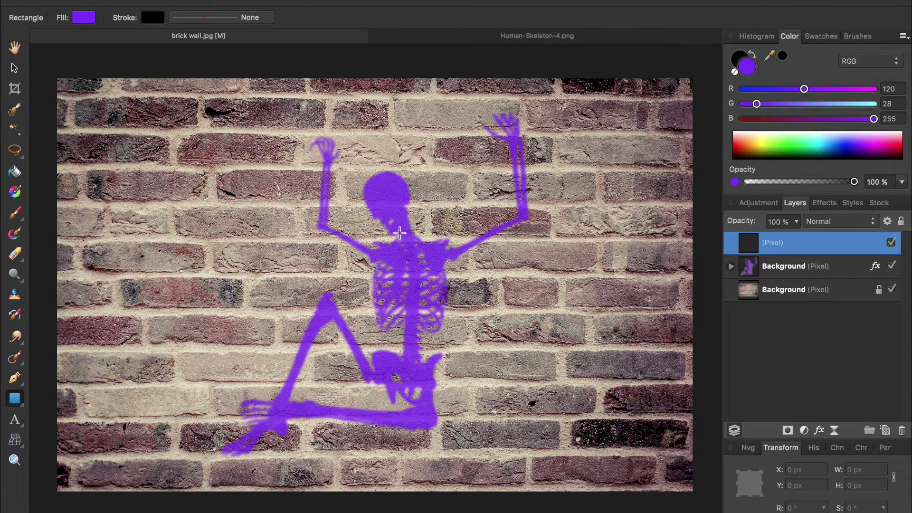
pyautogui.press('b')
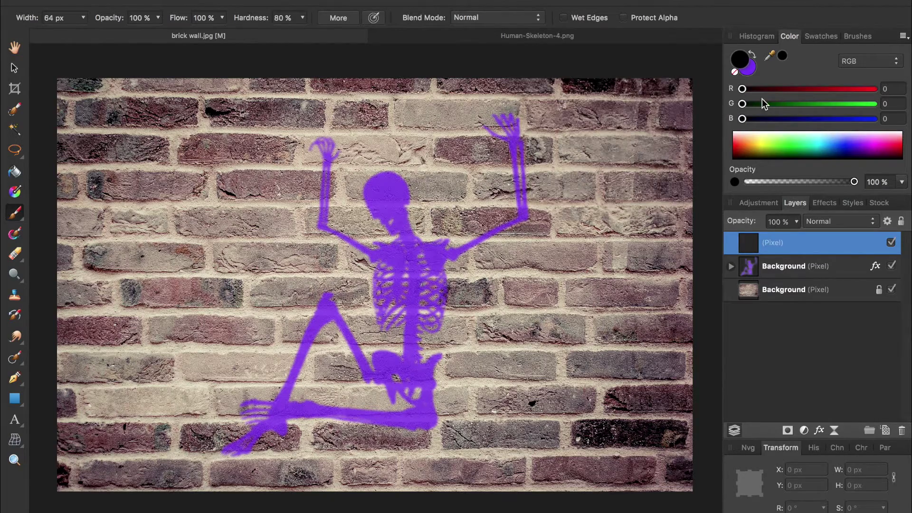
pyautogui.click(853, 38)
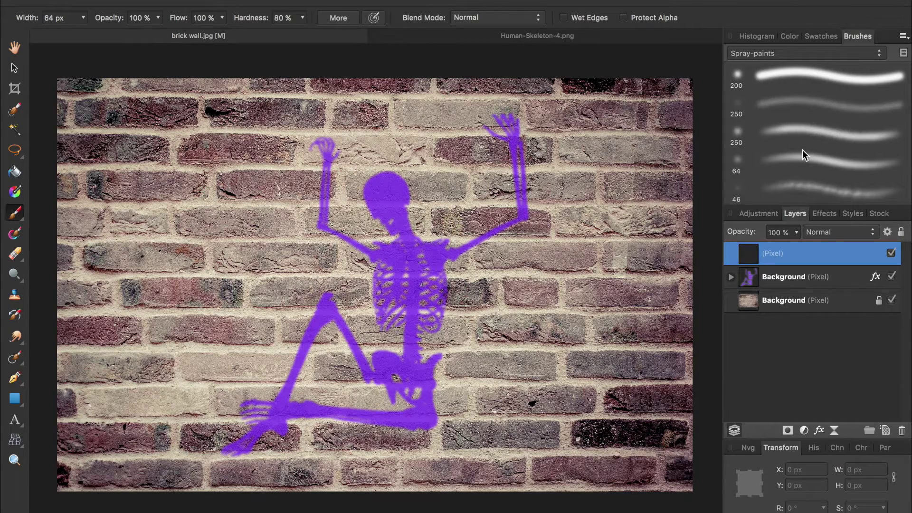
pyautogui.scroll(-3, 803, 150)
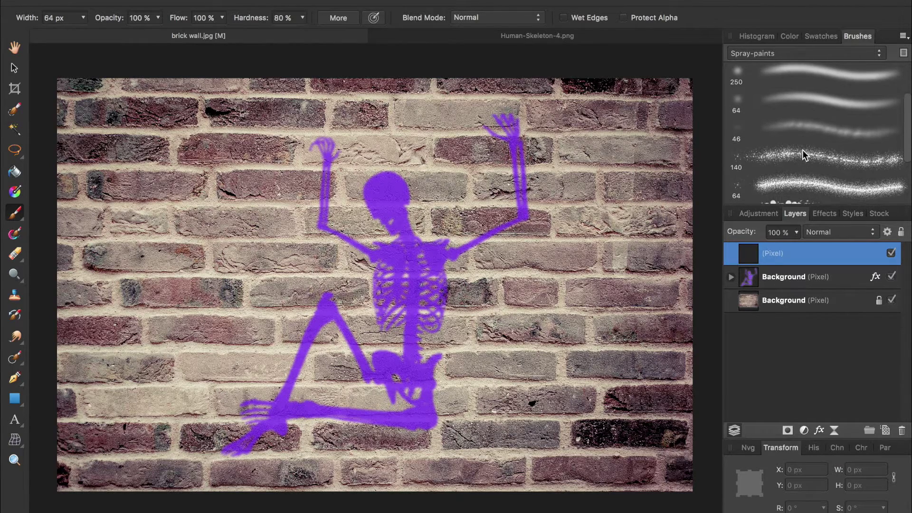
pyautogui.click(773, 159)
pyautogui.click(275, 162)
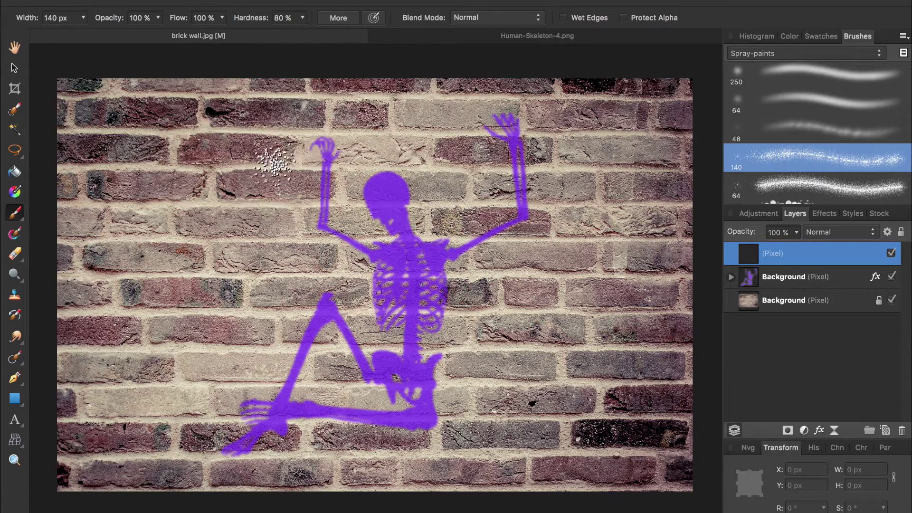
pyautogui.moveTo(285, 148)
pyautogui.mouseDown()
pyautogui.moveTo(458, 152)
pyautogui.moveTo(346, 208)
pyautogui.moveTo(308, 208)
pyautogui.moveTo(252, 281)
pyautogui.moveTo(408, 283)
pyautogui.moveTo(293, 258)
pyautogui.moveTo(379, 338)
pyautogui.moveTo(319, 260)
pyautogui.moveTo(274, 401)
pyautogui.moveTo(274, 385)
pyautogui.moveTo(308, 412)
pyautogui.moveTo(458, 354)
pyautogui.moveTo(406, 419)
pyautogui.moveTo(434, 218)
pyautogui.moveTo(427, 328)
pyautogui.moveTo(381, 171)
pyautogui.moveTo(337, 307)
pyautogui.moveTo(321, 148)
pyautogui.moveTo(434, 263)
pyautogui.moveTo(530, 208)
pyautogui.moveTo(510, 111)
pyautogui.moveTo(496, 220)
pyautogui.moveTo(444, 226)
pyautogui.moveTo(273, 336)
pyautogui.moveTo(212, 471)
pyautogui.moveTo(359, 304)
pyautogui.moveTo(281, 399)
pyautogui.moveTo(411, 420)
pyautogui.moveTo(400, 424)
pyautogui.moveTo(431, 267)
pyautogui.moveTo(386, 197)
pyautogui.moveTo(431, 242)
pyautogui.moveTo(429, 302)
pyautogui.moveTo(333, 363)
pyautogui.mouseUp()
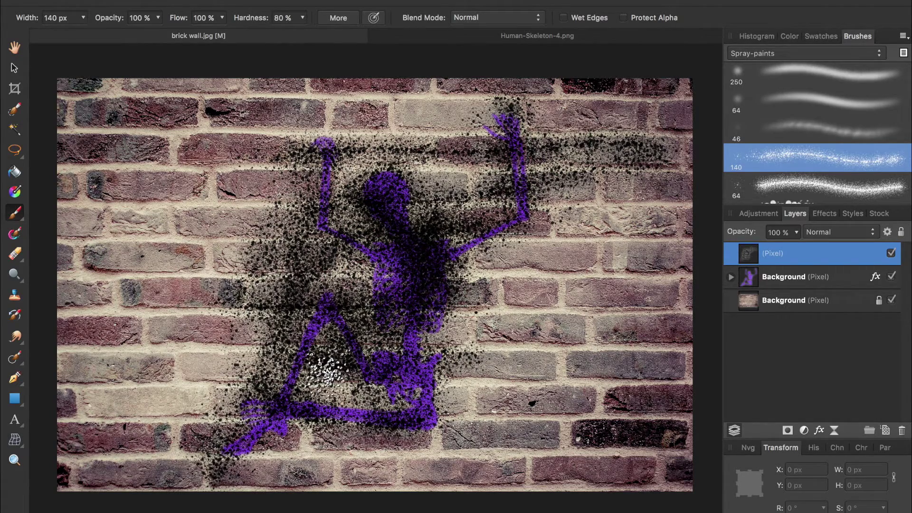
# Set the speckle layer's opacity to 31% and clip it inside the skeleton layer.
pyautogui.click(796, 233)
pyautogui.moveTo(795, 248); pyautogui.dragTo(714, 251)
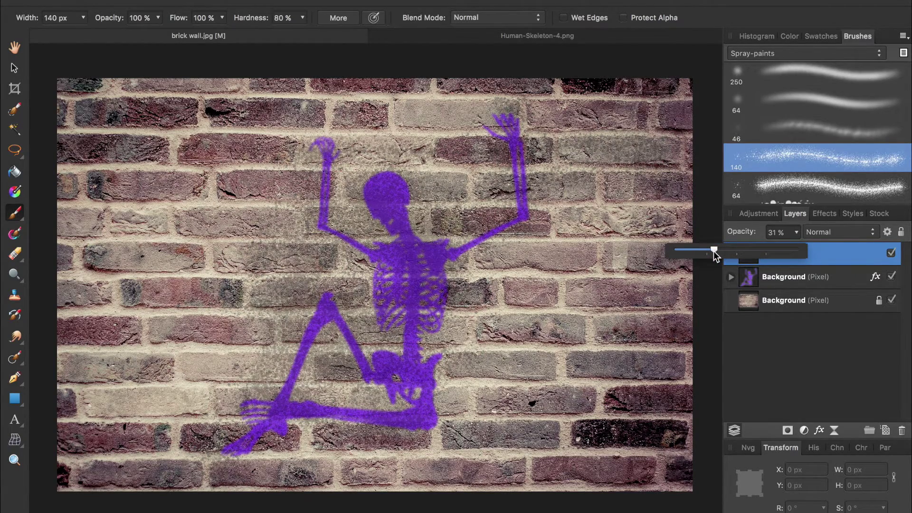
pyautogui.click(799, 233)
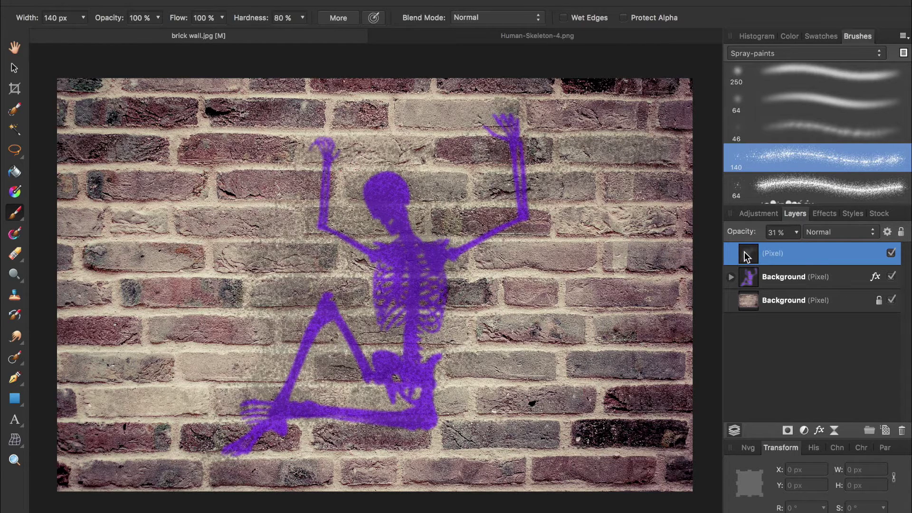
pyautogui.moveTo(744, 255)
pyautogui.mouseDown()
pyautogui.moveTo(740, 288)
pyautogui.moveTo(768, 286)
pyautogui.mouseUp()
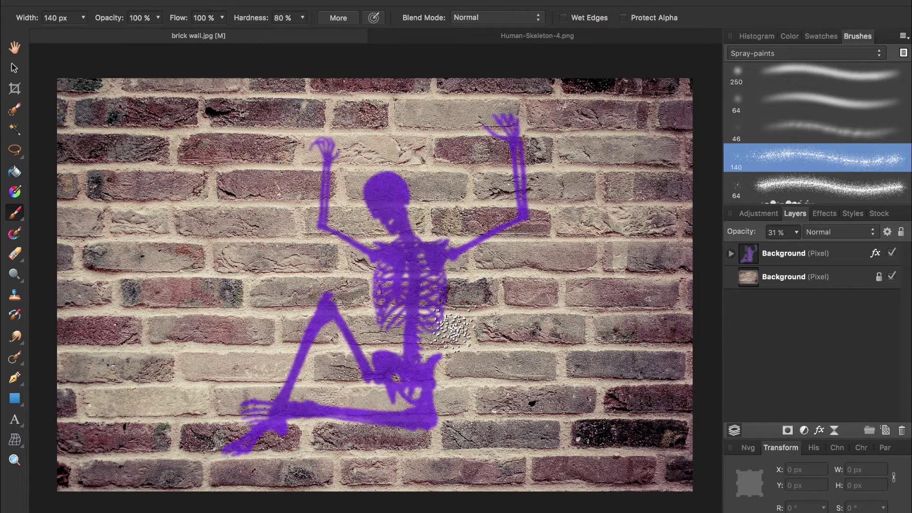
# Add a mask to the skeleton layer.
pyautogui.click(750, 255)
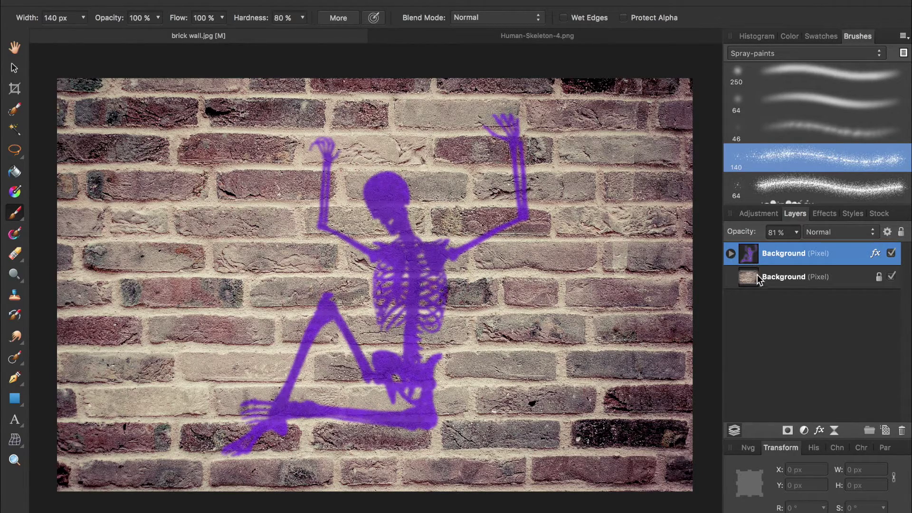
pyautogui.click(790, 432)
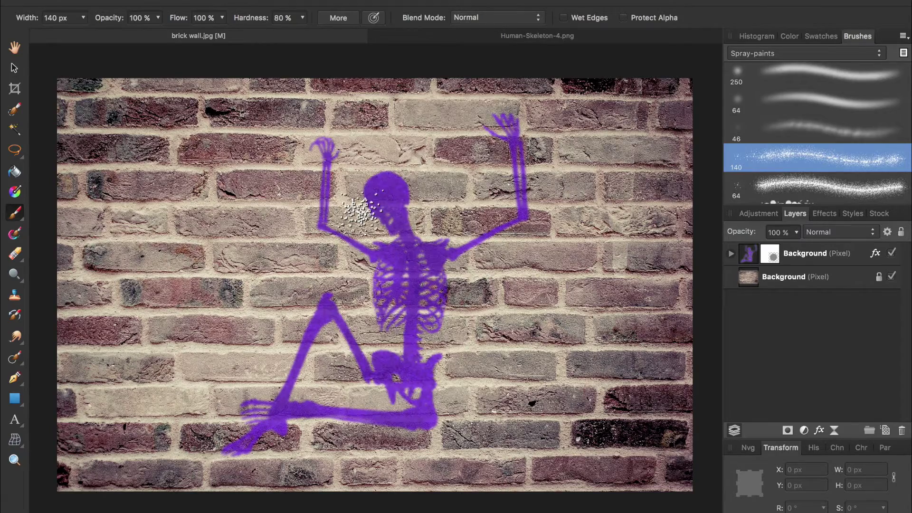
pyautogui.moveTo(387, 178)
pyautogui.mouseDown()
pyautogui.moveTo(392, 307)
pyautogui.moveTo(387, 185)
pyautogui.moveTo(414, 329)
pyautogui.mouseUp()
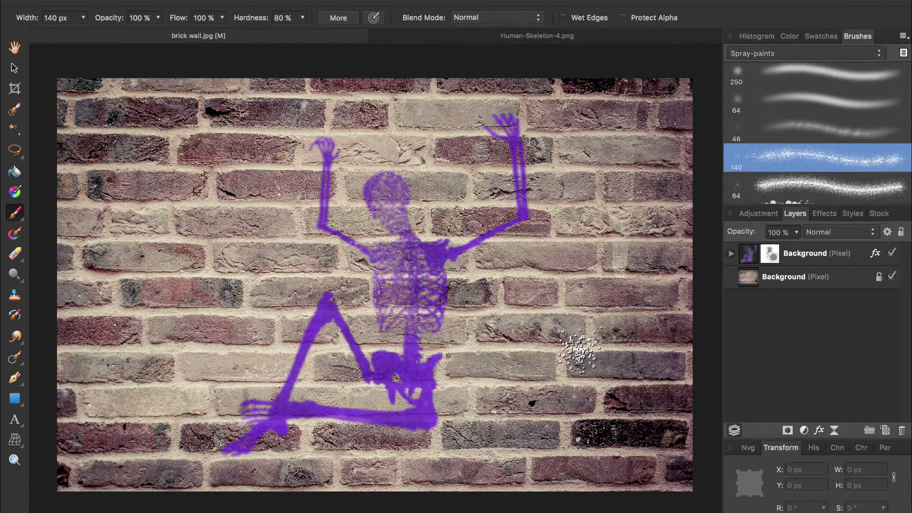
pyautogui.press('super+z')
pyautogui.press('super+z')
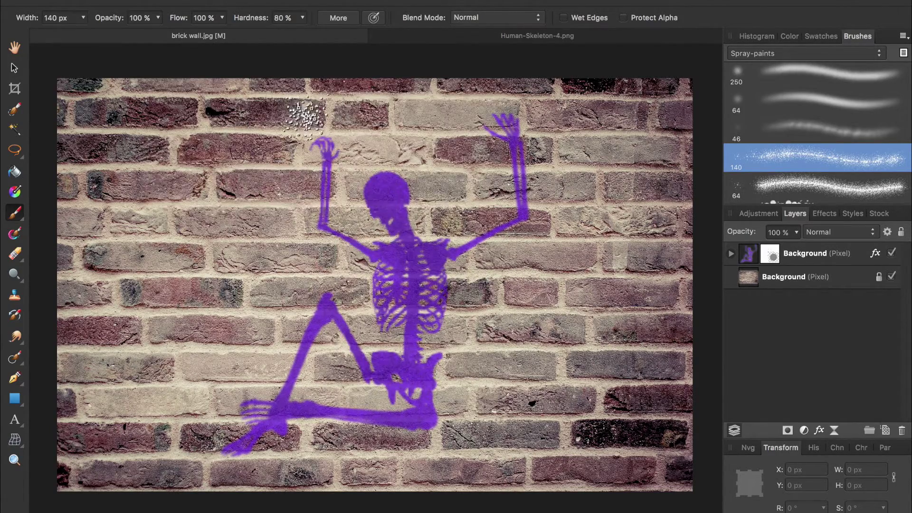
# Set the brush flow to 14% and paint speckles on the skeleton layer's mask over the skull.
pyautogui.moveTo(179, 18); pyautogui.dragTo(119, 21)
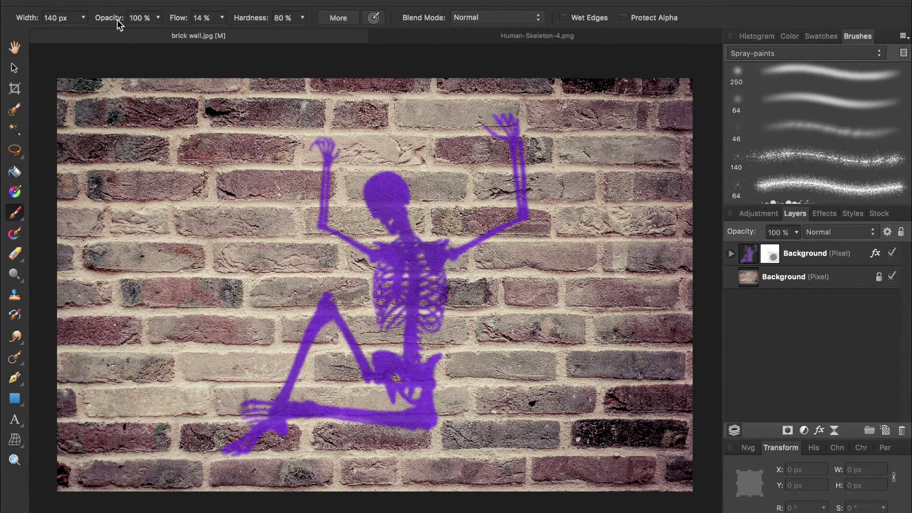
pyautogui.moveTo(392, 185); pyautogui.dragTo(400, 190)
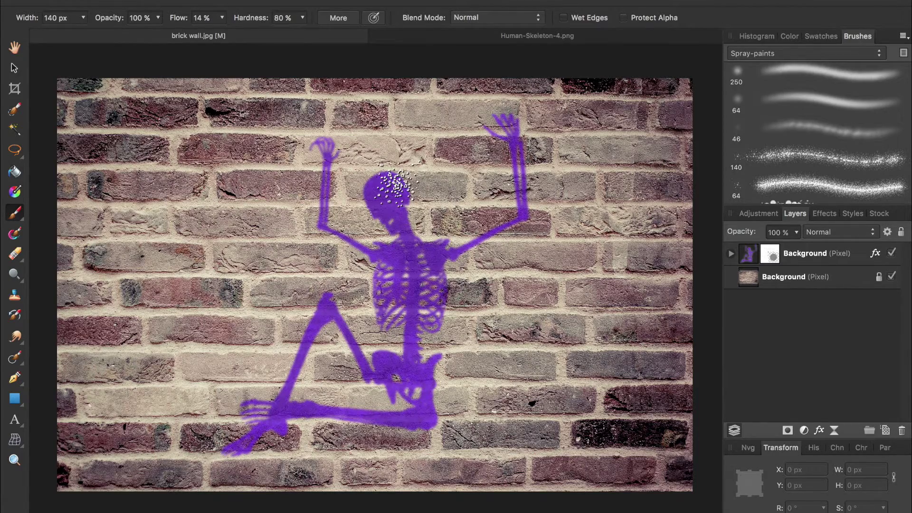